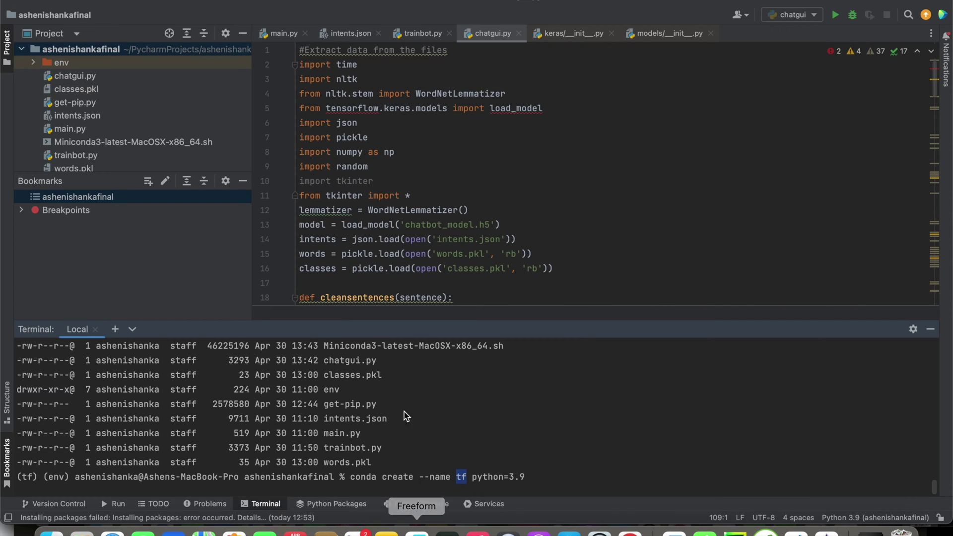
Step: Select the conda create --name tf command in the terminal
left_click(359, 484)
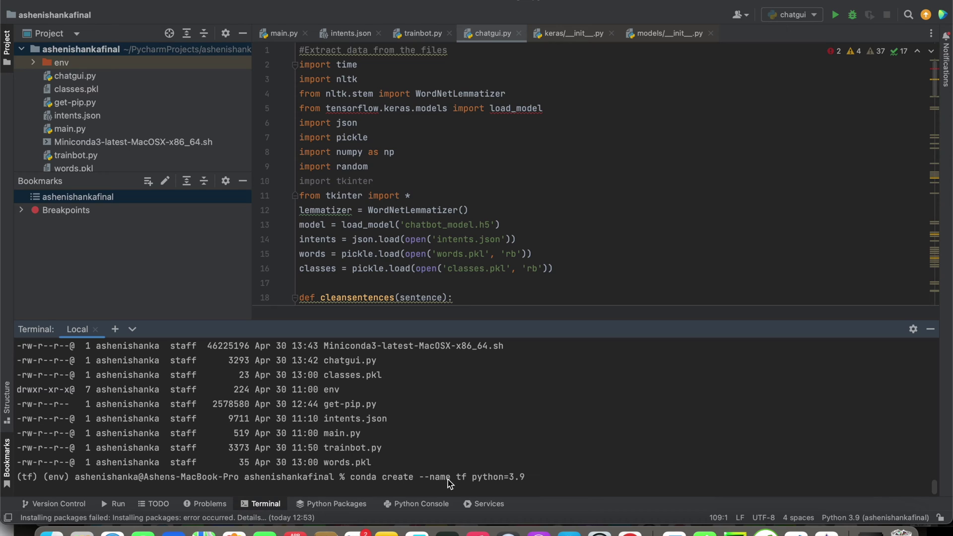
left_click_drag(418, 477, 472, 477)
left_click(378, 479)
left_click_drag(532, 478, 321, 477)
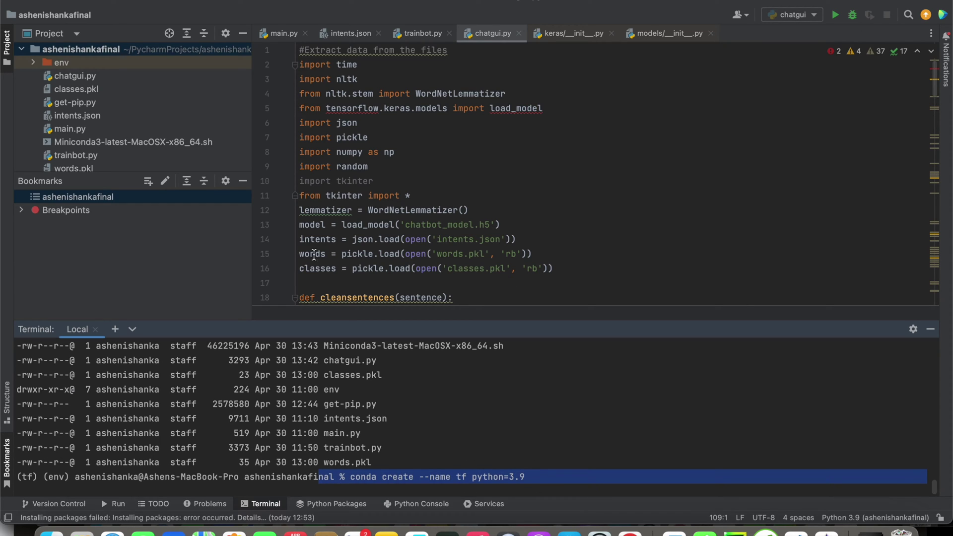
left_click(804, 22)
Step: Bring up Settings at Project > Python Interpreter with its installed packages
left_click(67, 4)
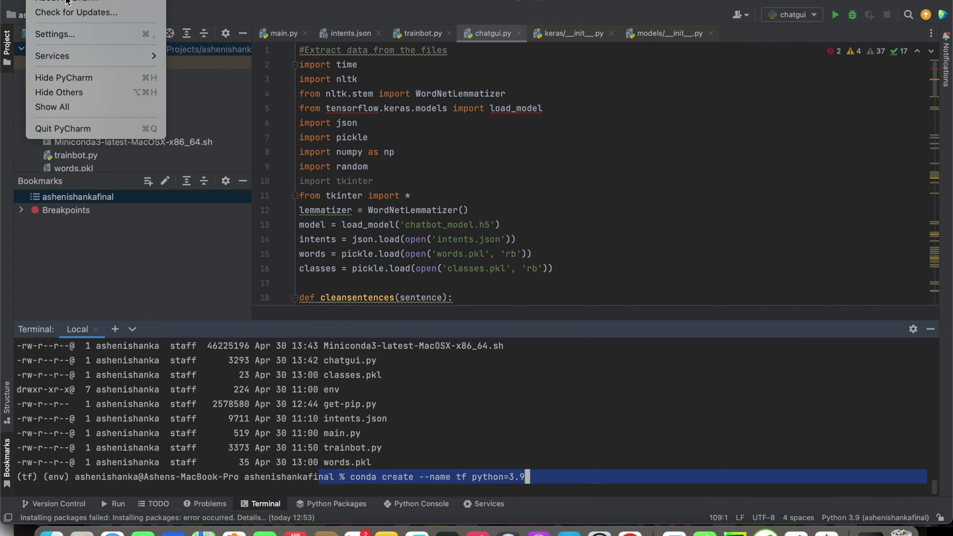
left_click(55, 34)
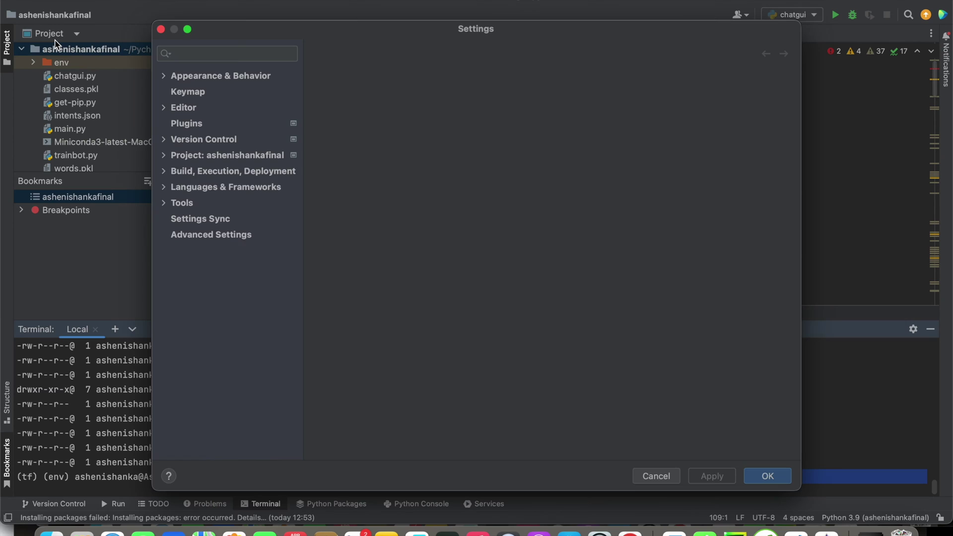
left_click(188, 156)
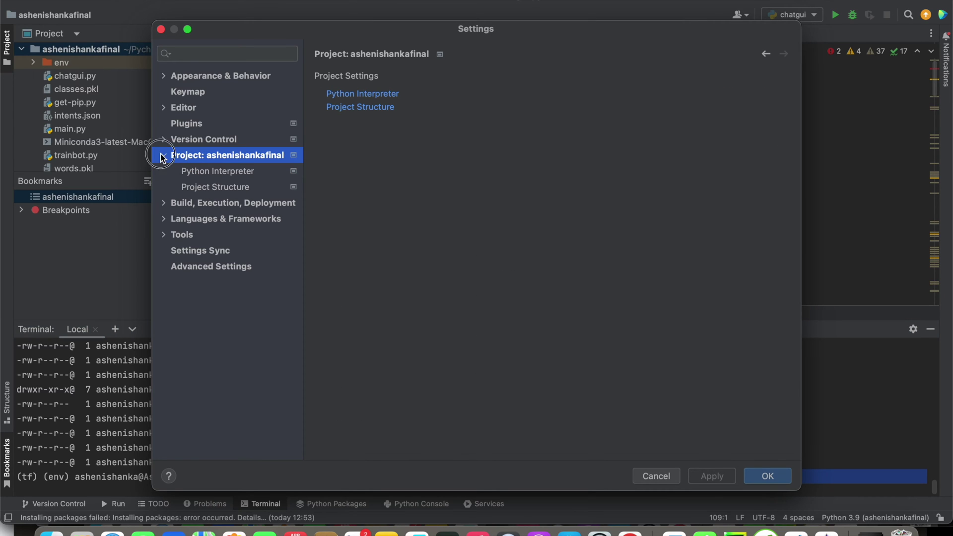
left_click(165, 155)
left_click(165, 156)
left_click(207, 173)
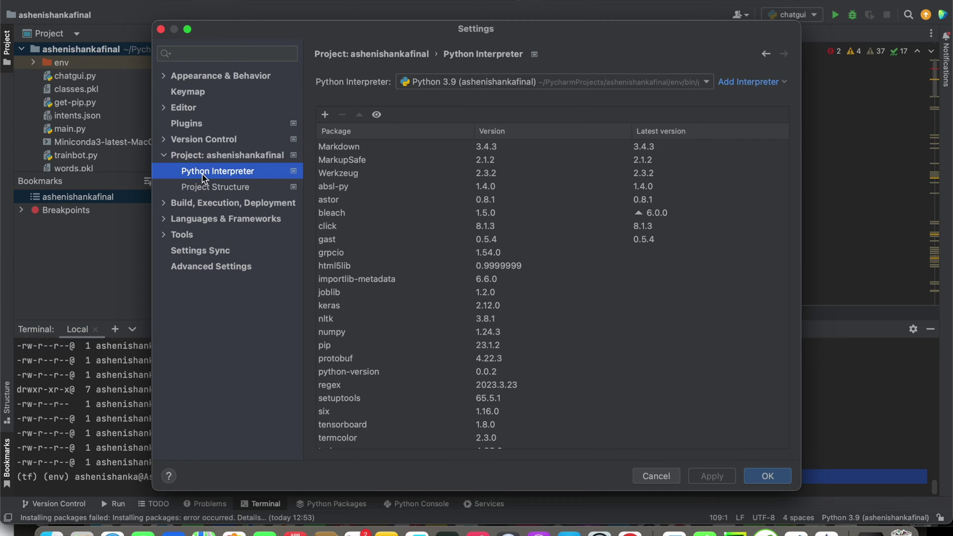
Step: Start a new local interpreter using an existing environment and browse for its executable
left_click(753, 83)
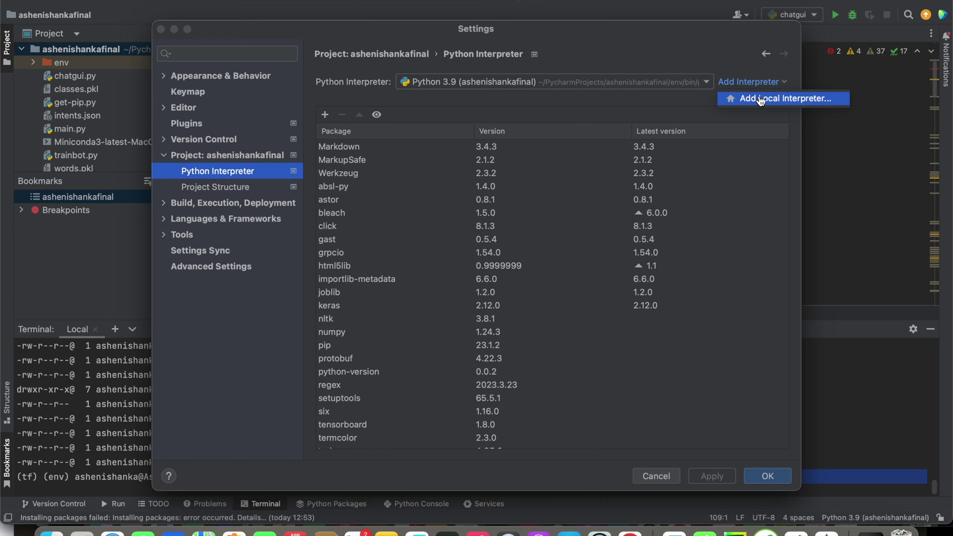
left_click(767, 97)
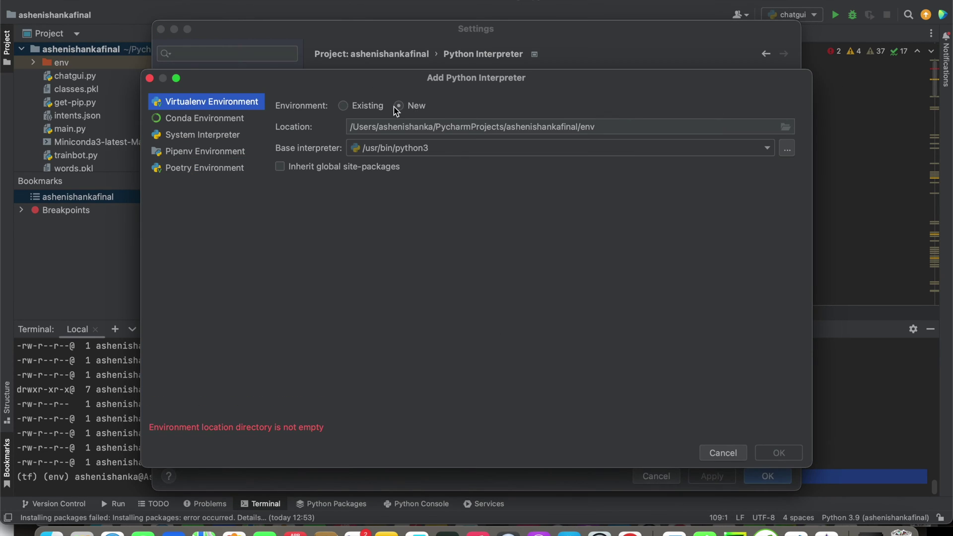
left_click(369, 106)
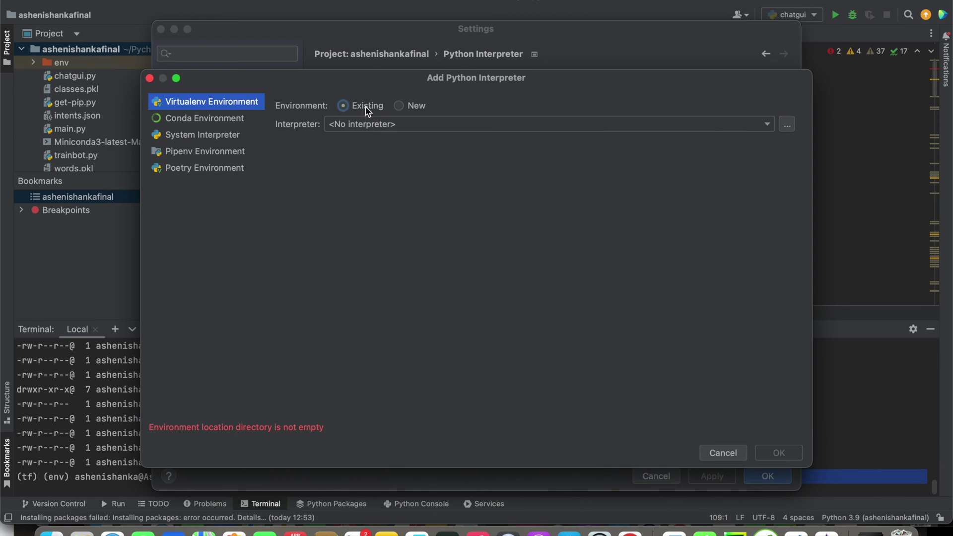
left_click(787, 125)
left_click(528, 400)
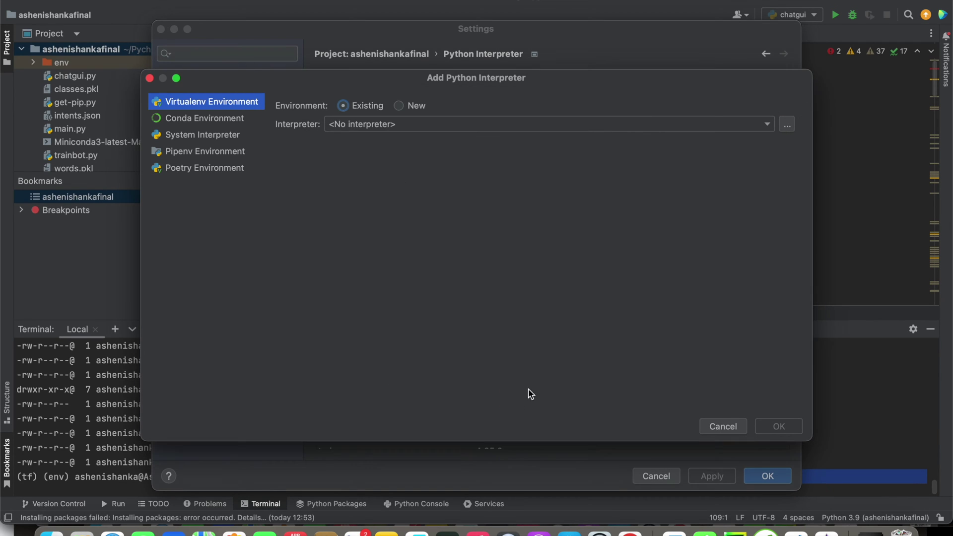
Step: Navigate the interpreter chooser to ashenishanka/miniconda3/envs and open the tf folder
left_click(787, 125)
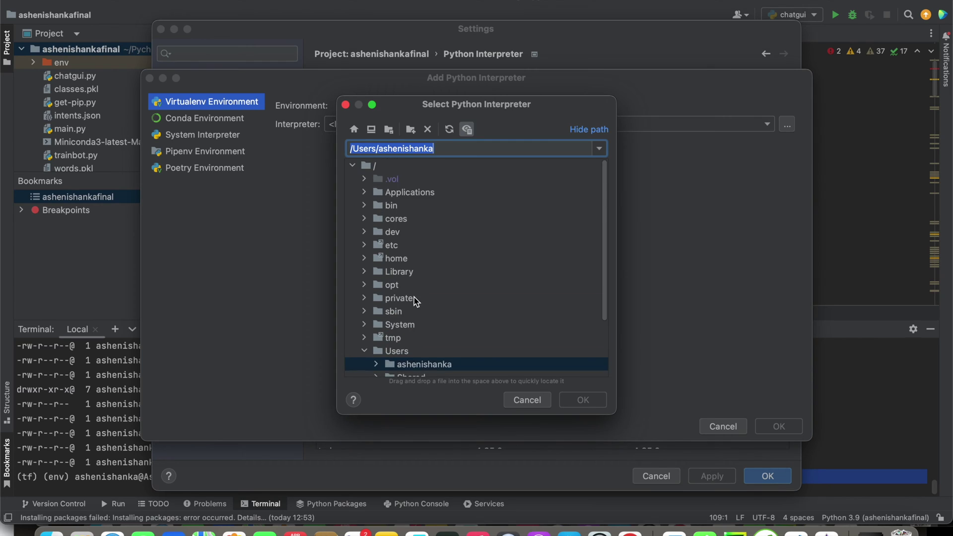
left_click(376, 290)
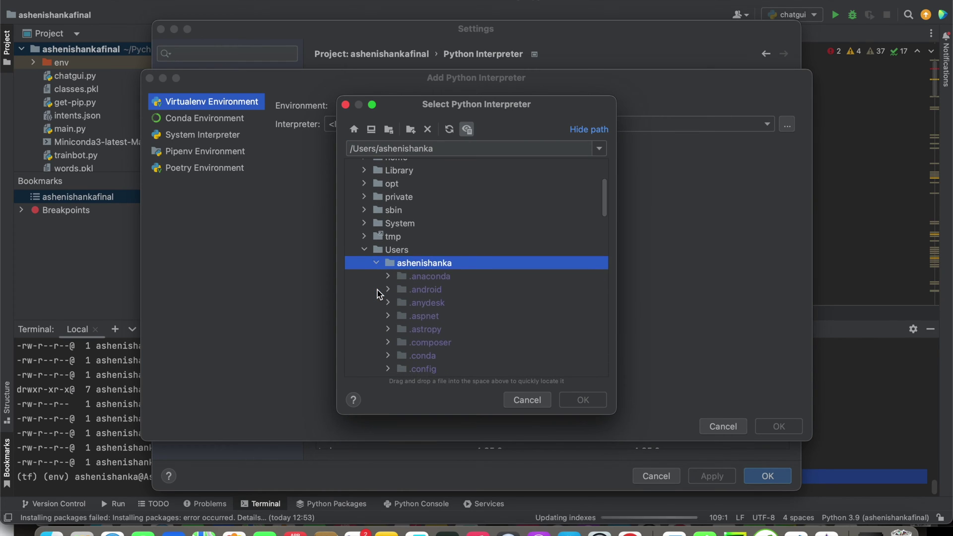
scroll(380, 294, "down", 3)
scroll(414, 252, "down", 3)
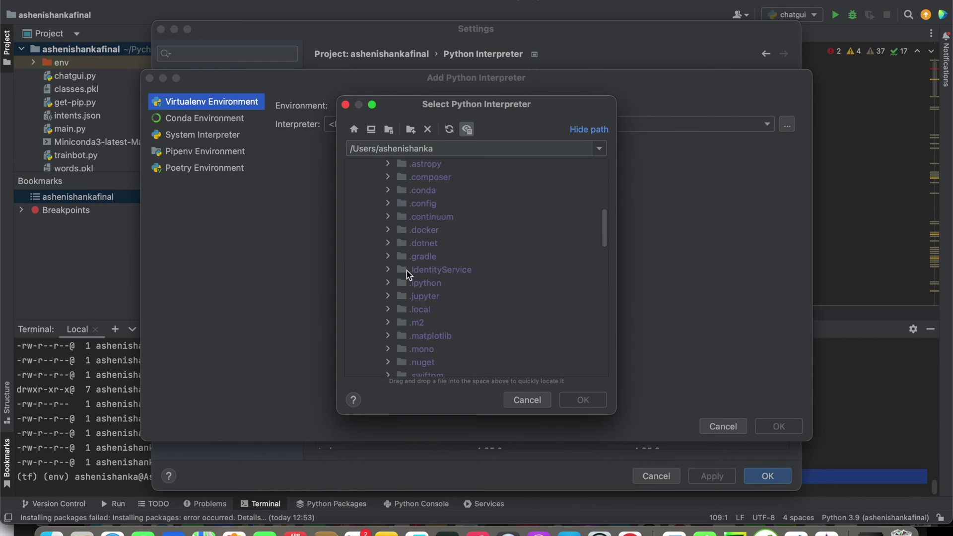
scroll(409, 271, "up", 4)
left_click(377, 222)
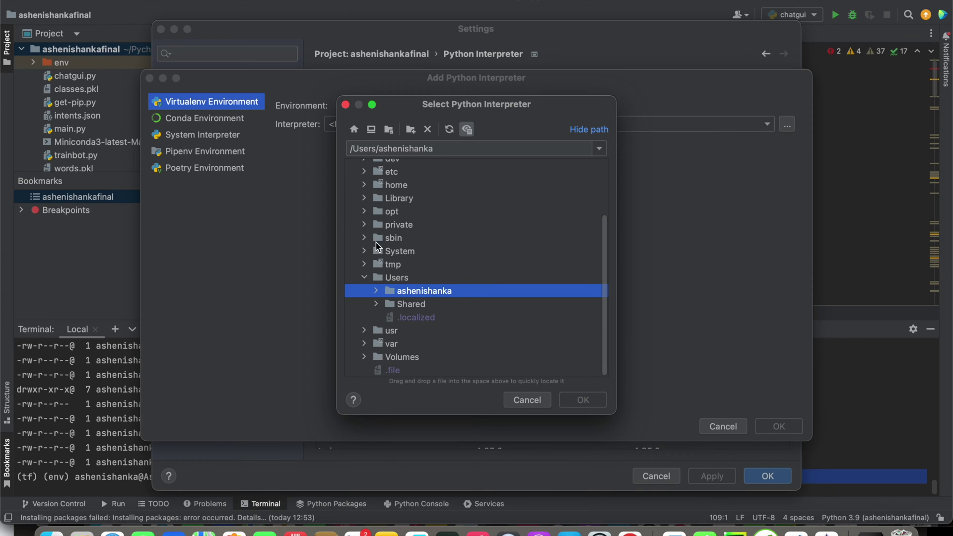
left_click(378, 291)
scroll(377, 290, "down", 5)
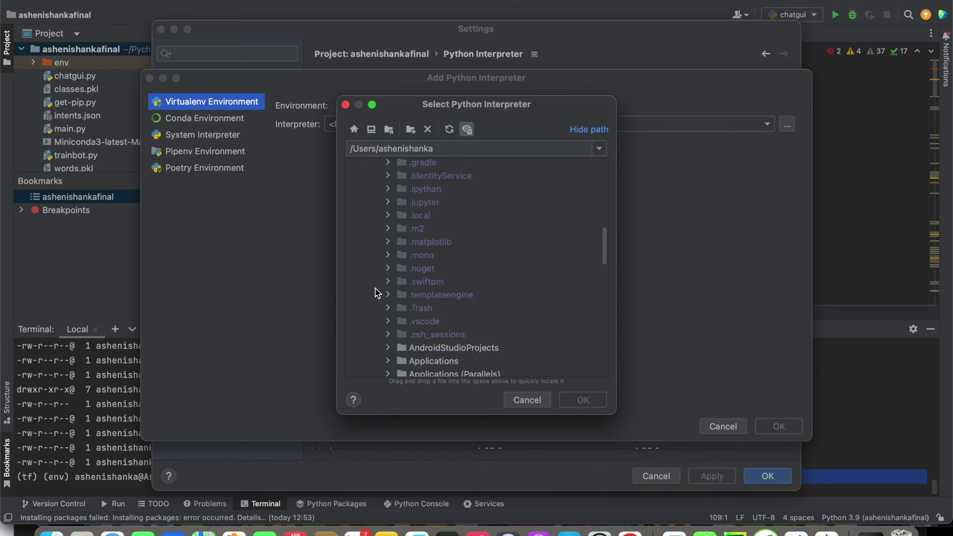
scroll(376, 291, "down", 5)
scroll(393, 291, "down", 4)
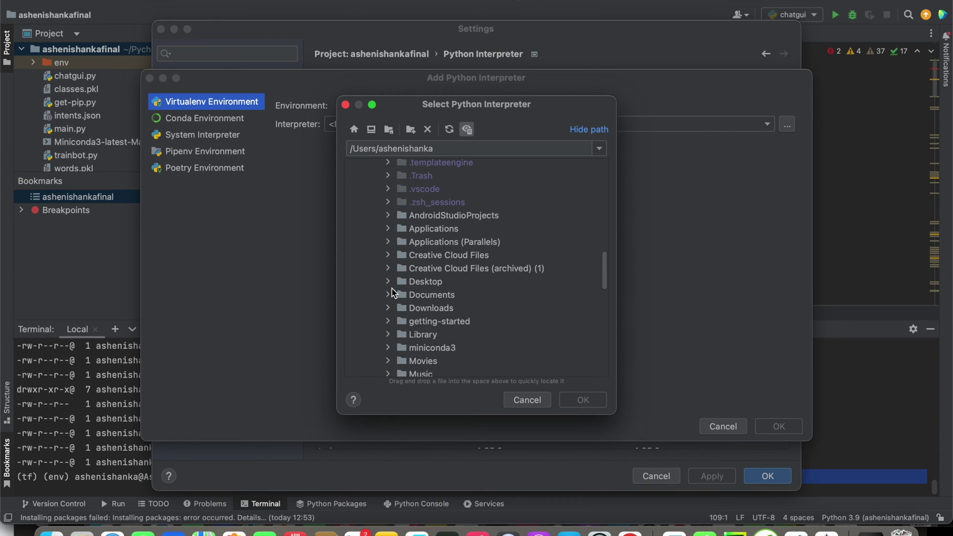
scroll(392, 292, "down", 4)
scroll(392, 292, "down", 4)
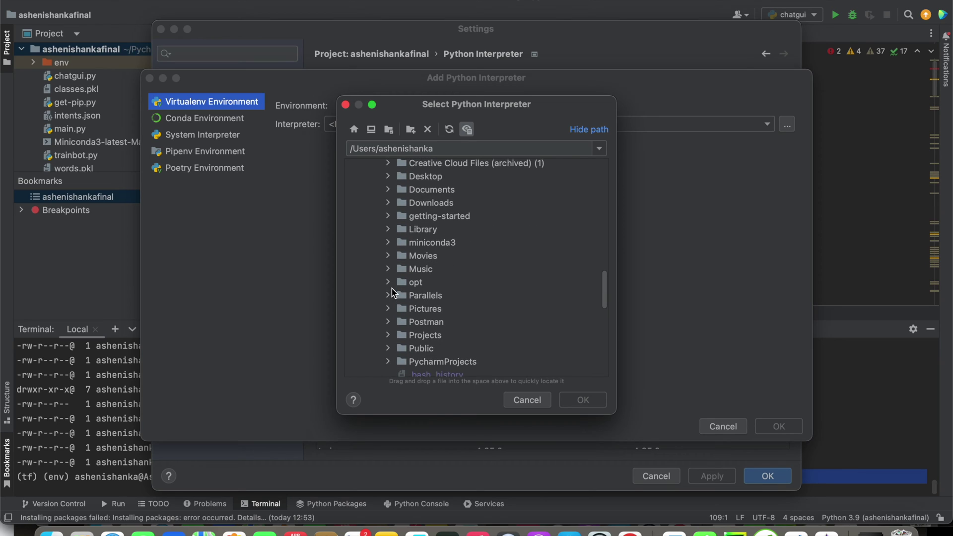
left_click(388, 243)
scroll(424, 284, "down", 1)
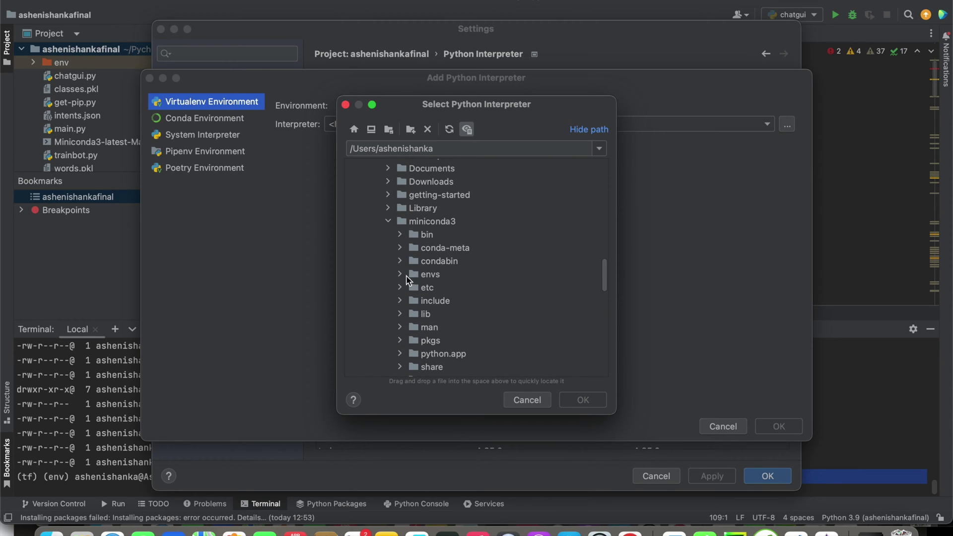
left_click(402, 275)
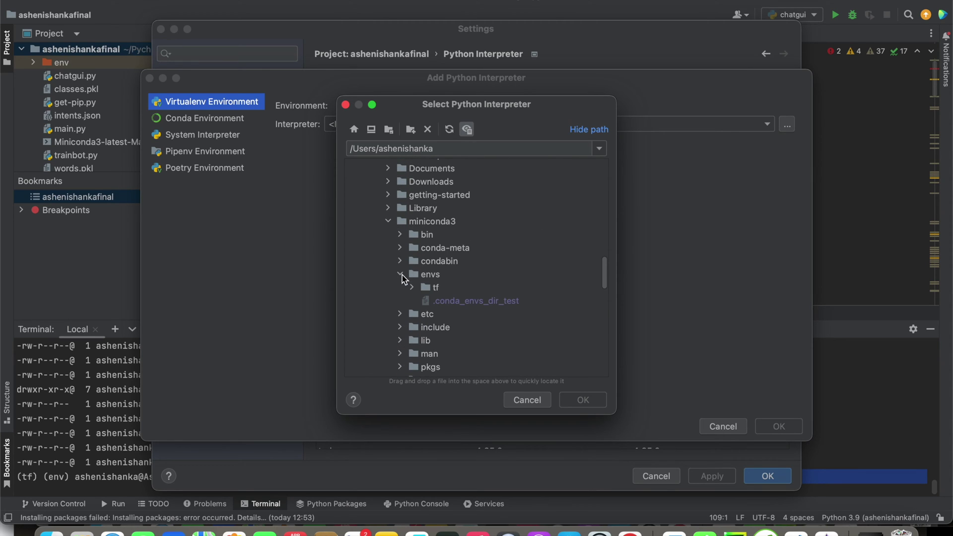
left_click(439, 289)
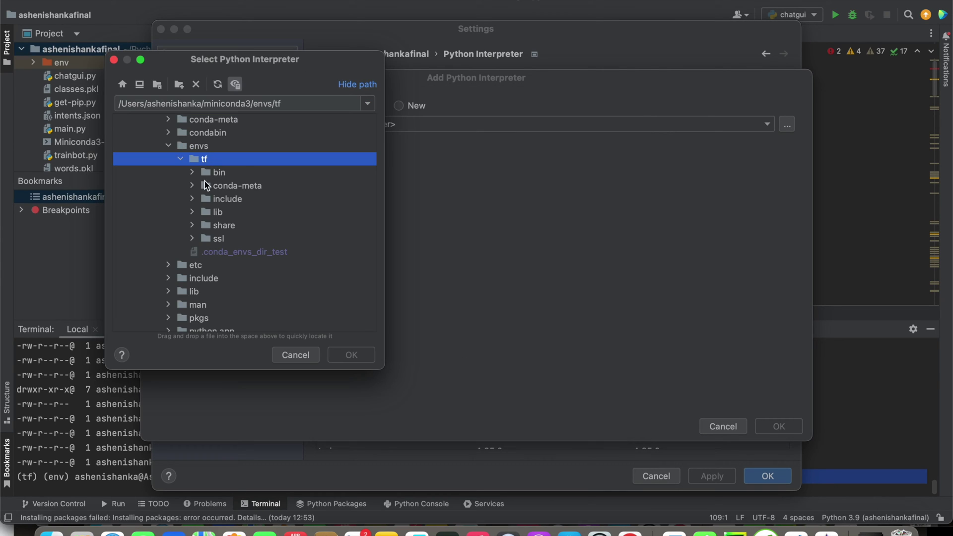
Step: Choose python3.9 from the tf environment's bin folder as the interpreter path
left_click(192, 172)
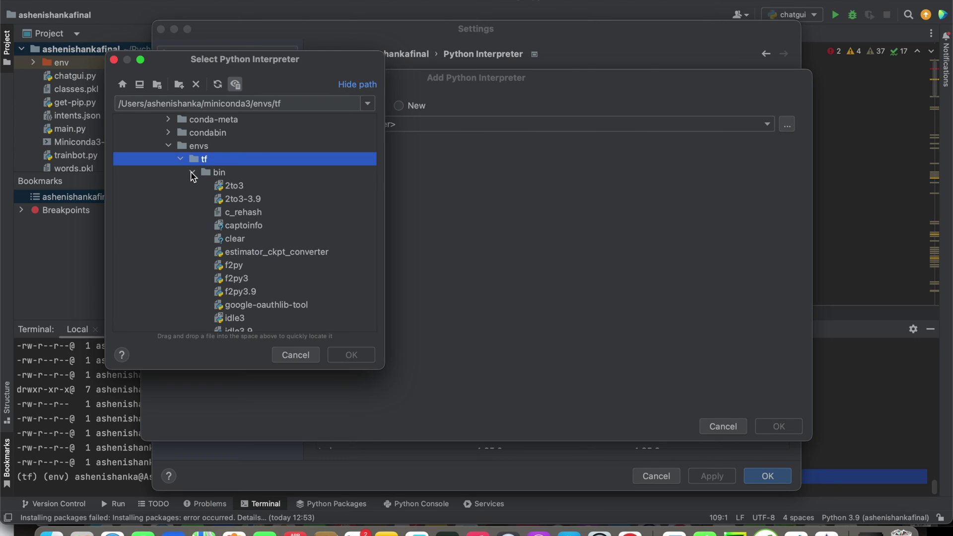
scroll(229, 227, "down", 5)
scroll(231, 238, "down", 5)
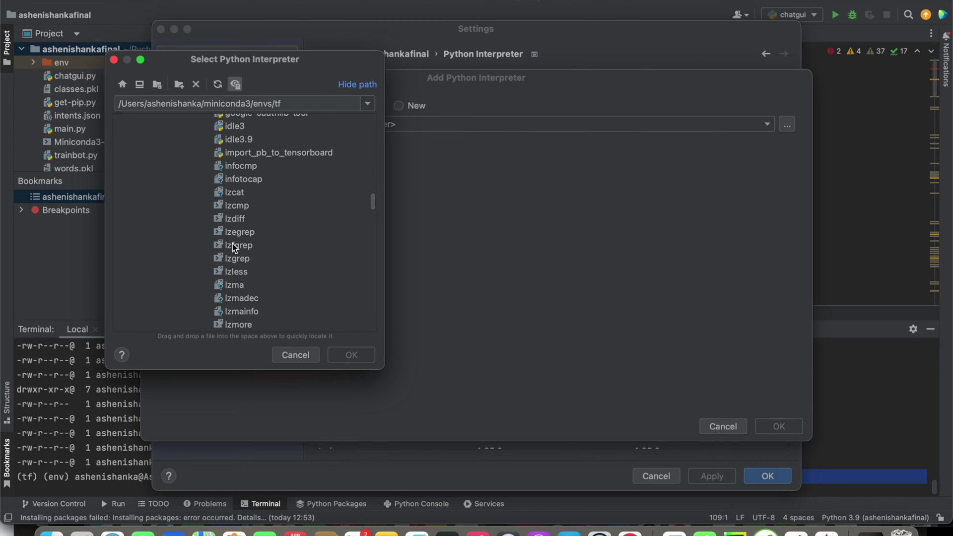
scroll(233, 248, "down", 4)
scroll(233, 248, "down", 5)
scroll(239, 257, "down", 3)
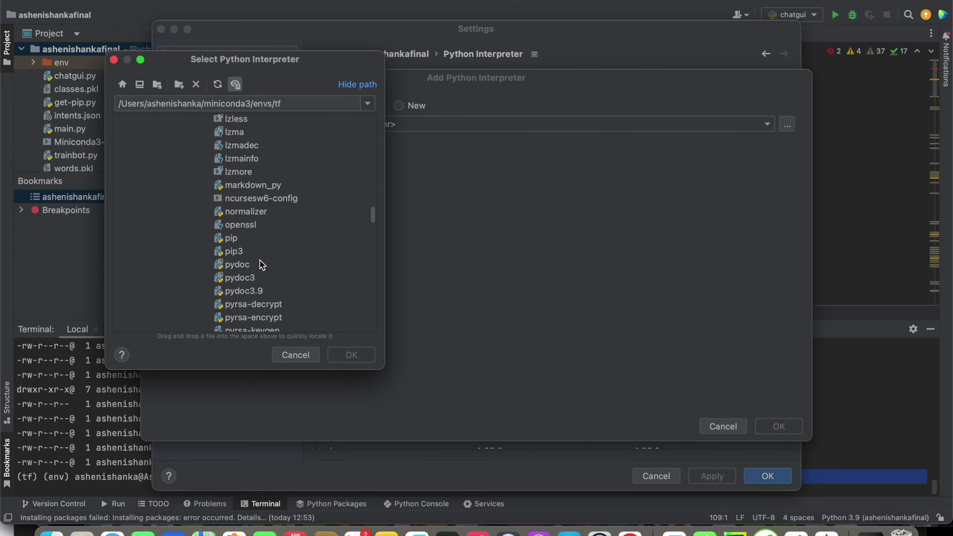
scroll(251, 275, "down", 2)
scroll(250, 275, "down", 2)
scroll(246, 279, "down", 2)
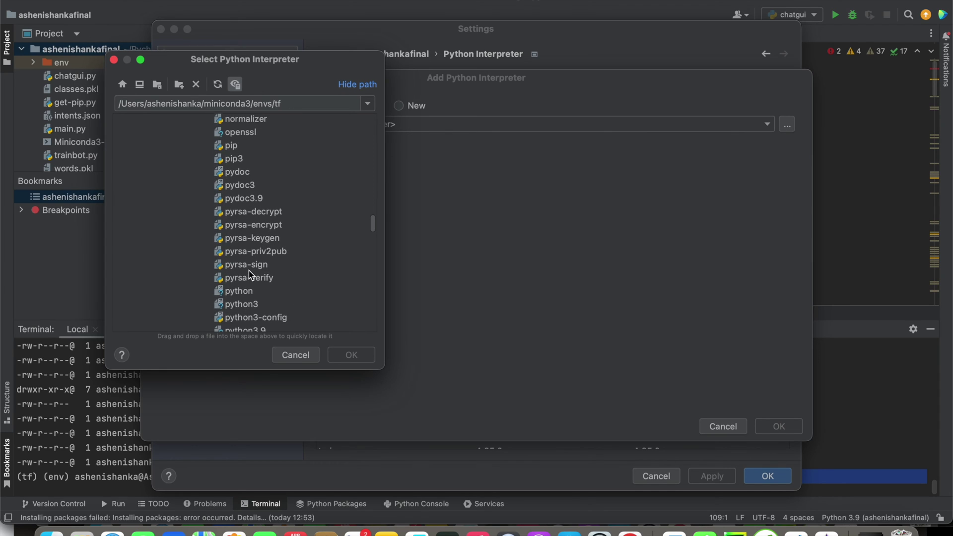
scroll(238, 291, "down", 1)
left_click(231, 296)
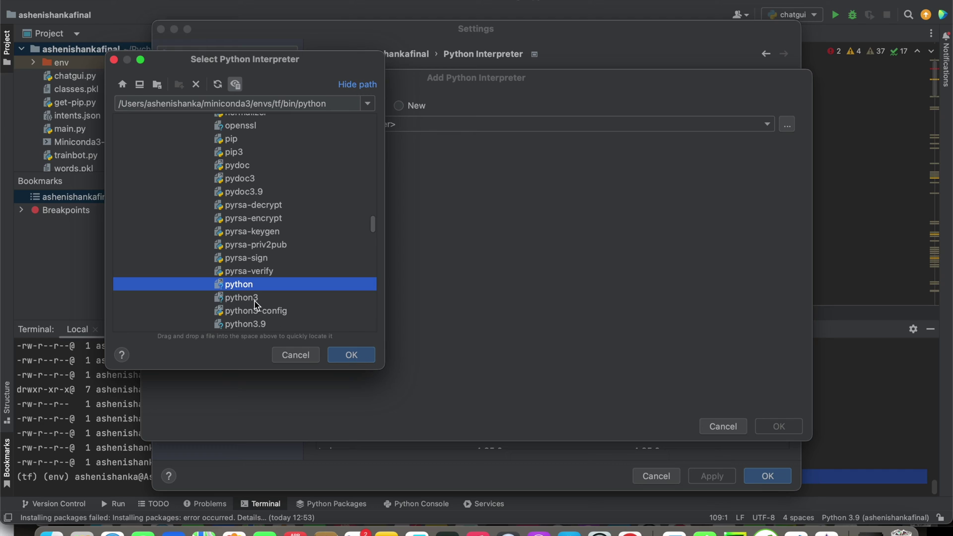
scroll(253, 300, "down", 2)
scroll(253, 300, "down", 1)
scroll(262, 275, "down", 1)
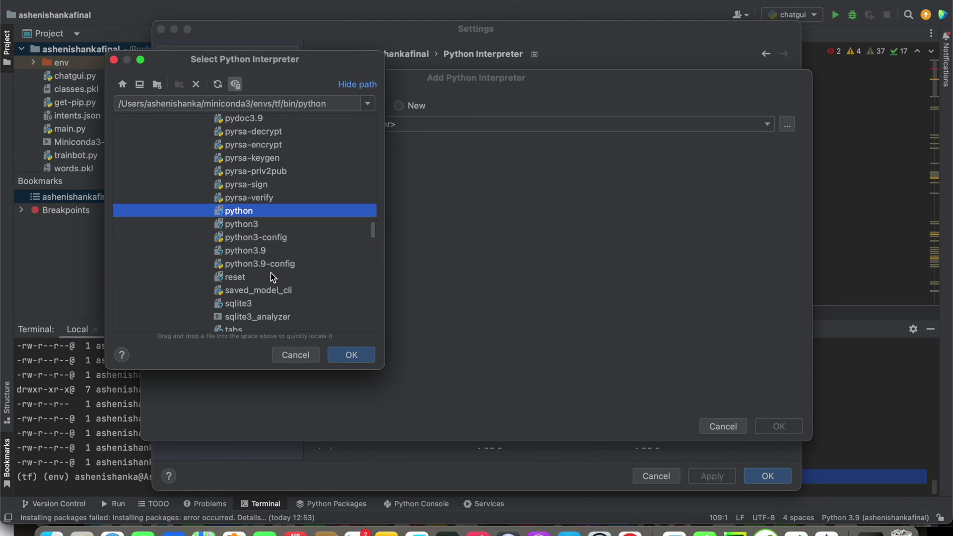
scroll(260, 291, "down", 1)
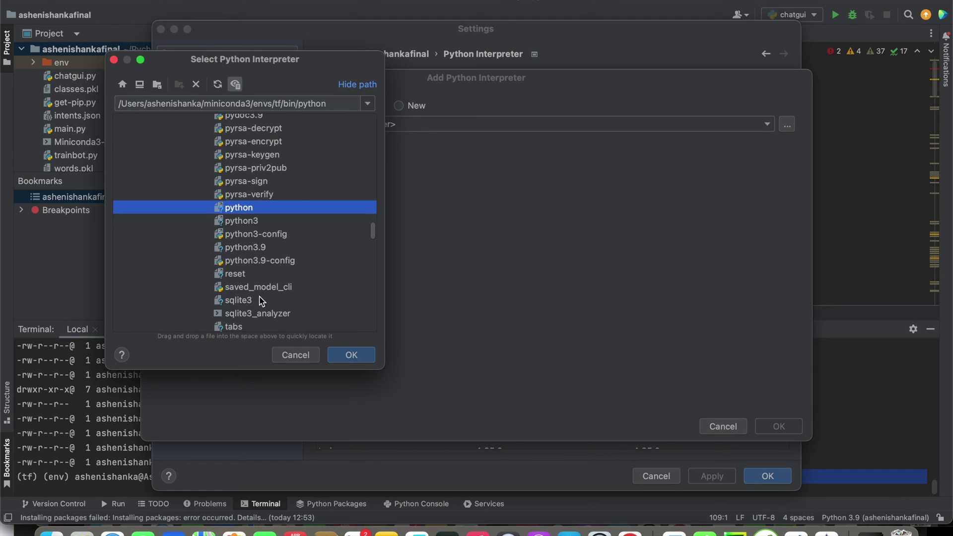
left_click(280, 249)
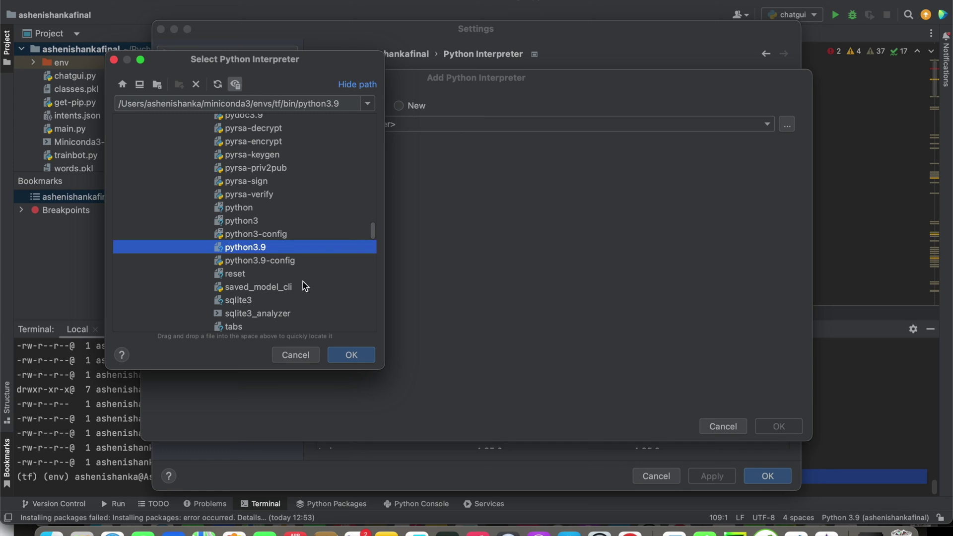
left_click(351, 356)
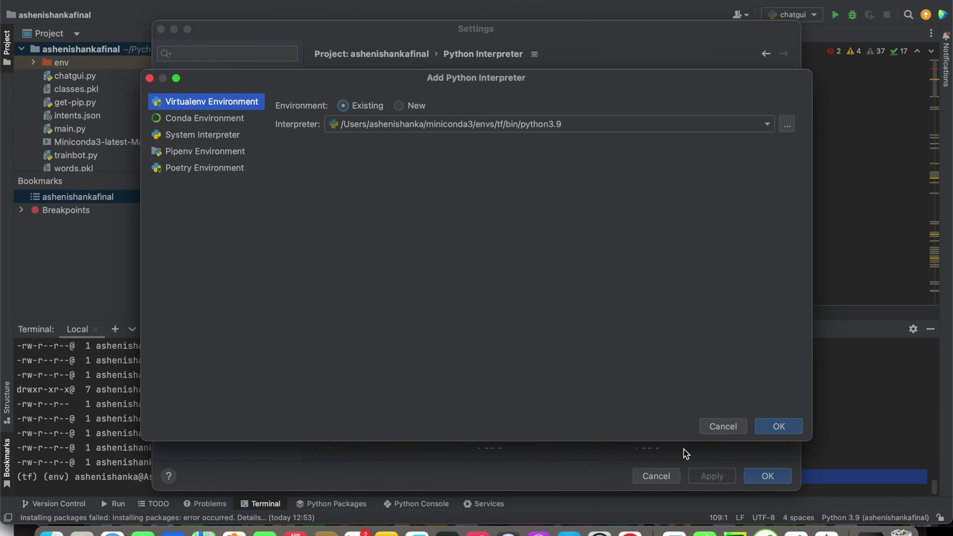
Step: Add Python 3.9 (tf) as project interpreter, apply and close Settings
left_click(778, 426)
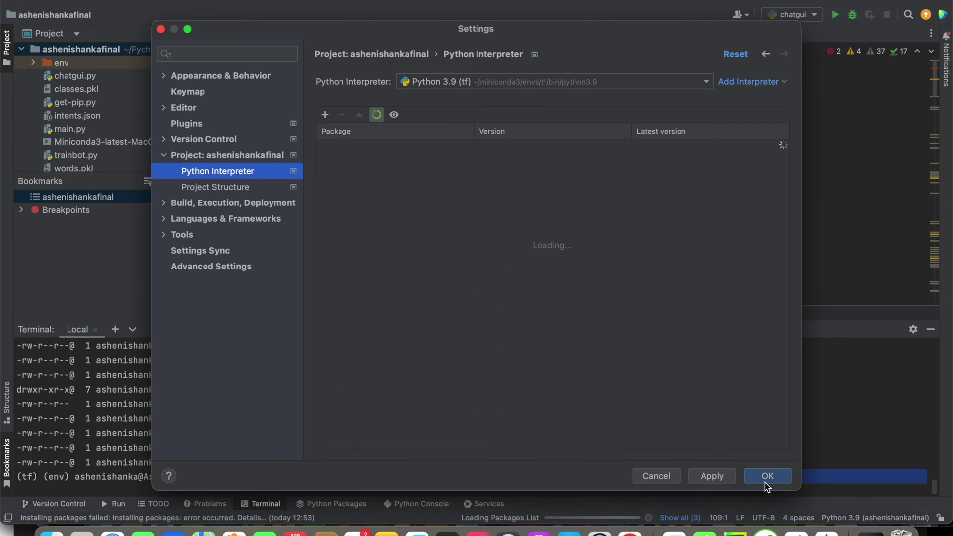
left_click(712, 476)
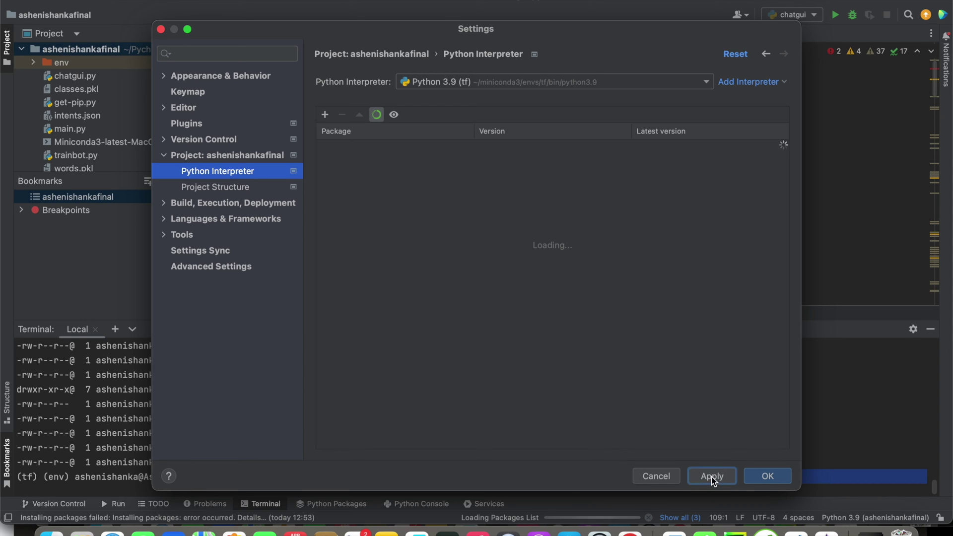
left_click(767, 476)
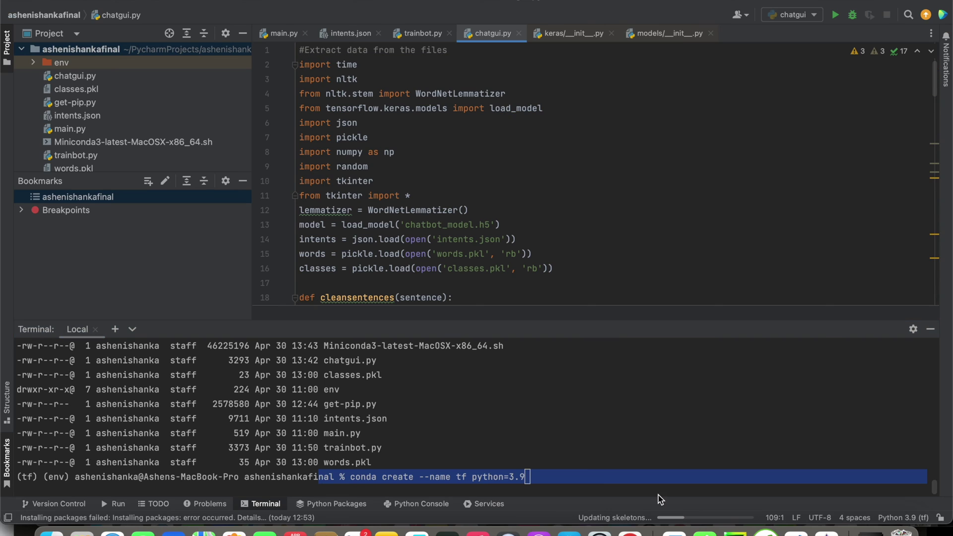
left_click(813, 15)
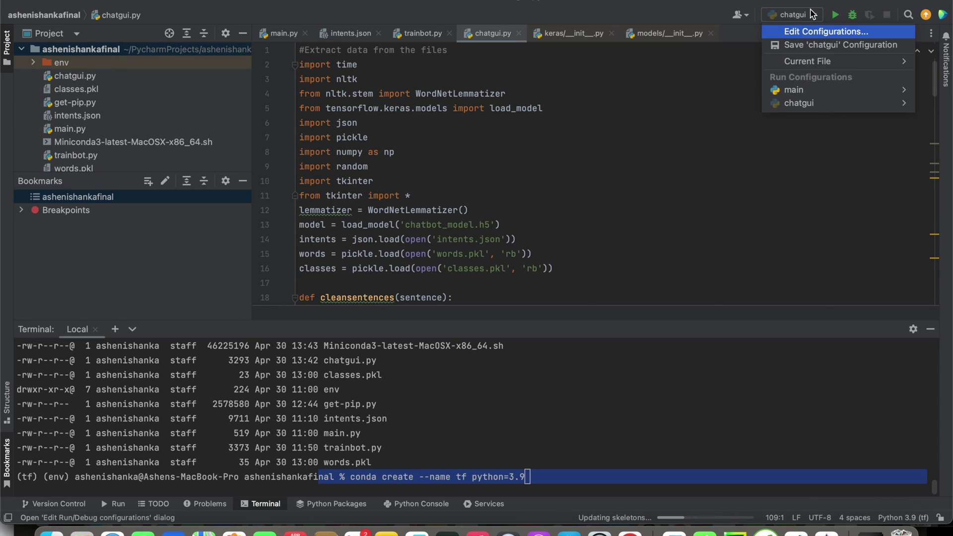
left_click(815, 33)
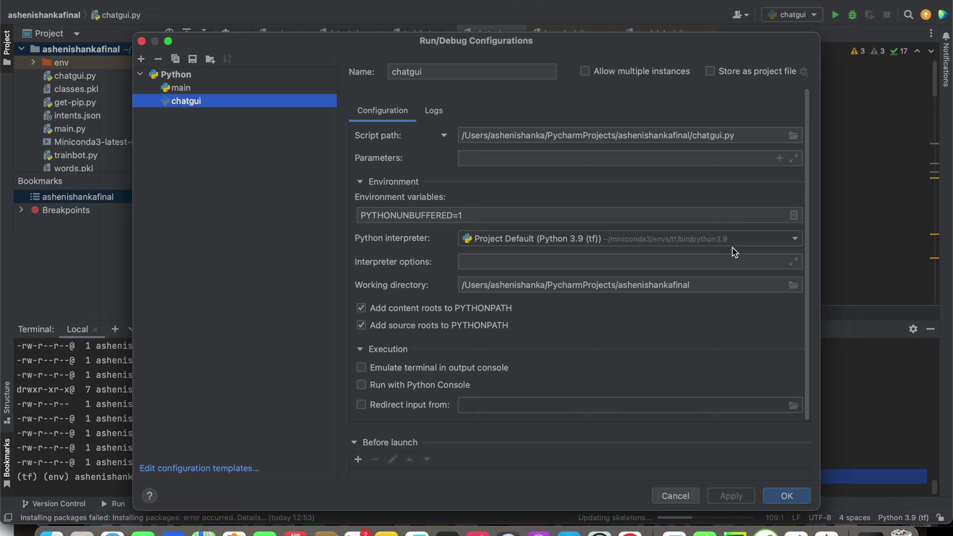
left_click(675, 496)
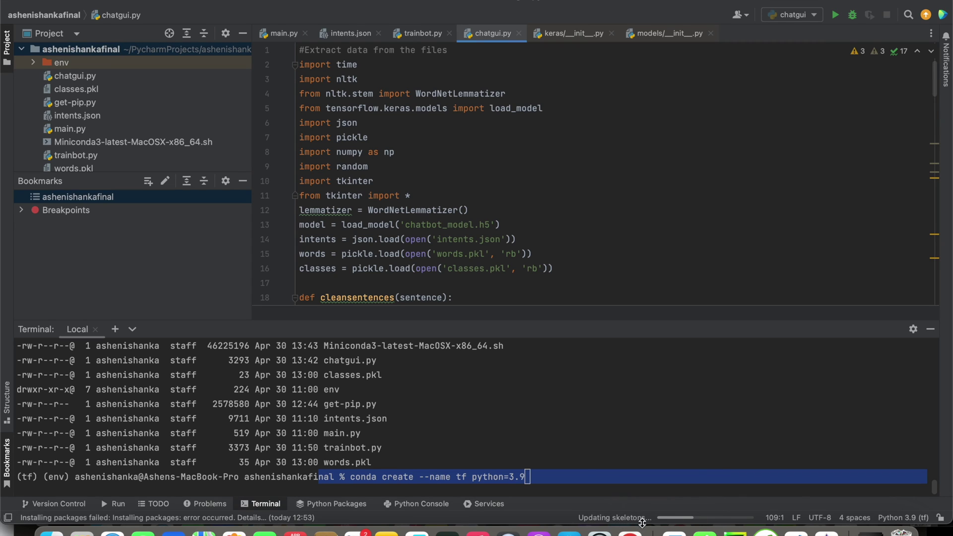
left_click(676, 518)
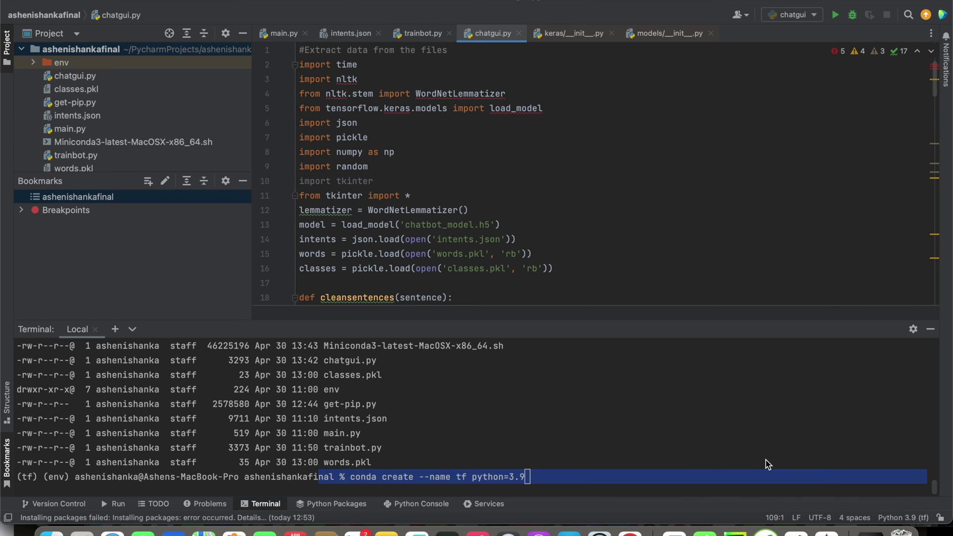
Step: Install the nltk package from the quick-fix on the nltk import
right_click(342, 74)
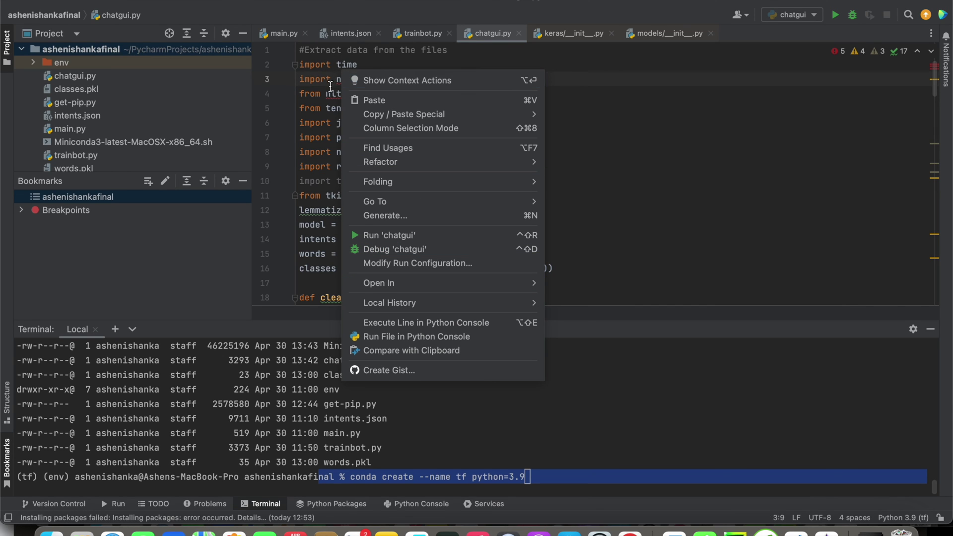
left_click(346, 80)
right_click(348, 79)
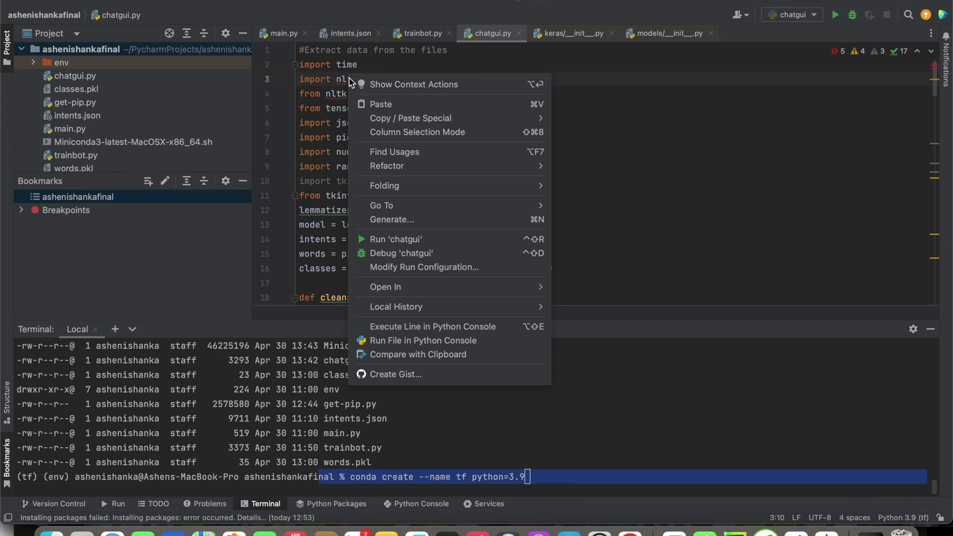
left_click(397, 88)
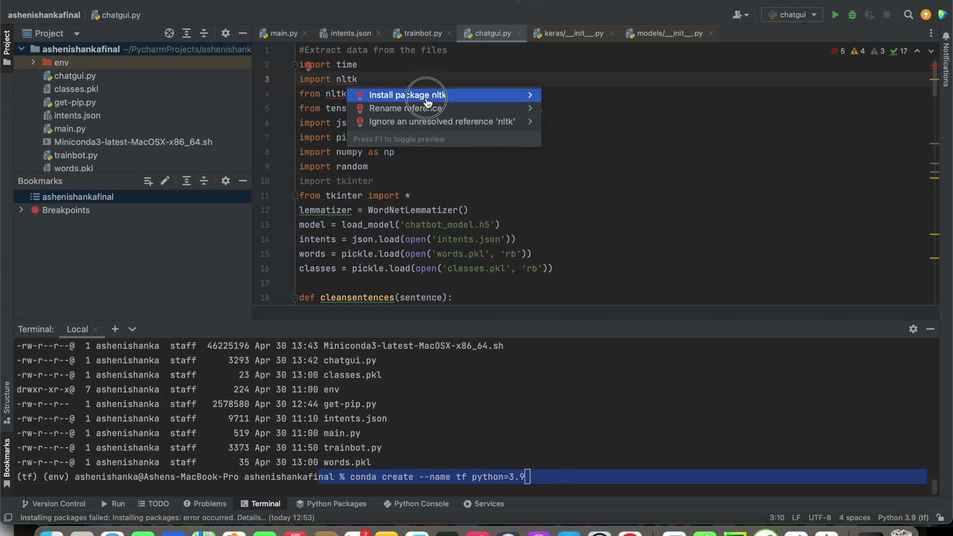
left_click(407, 95)
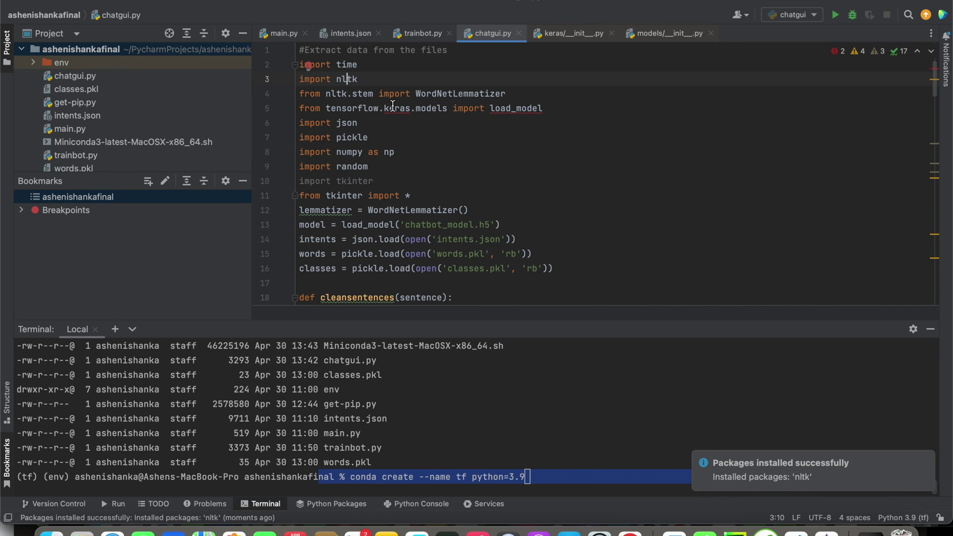
right_click(392, 108)
Step: Install keras from the tensorflow.keras import's quick-fix, then recheck that import line
left_click(446, 120)
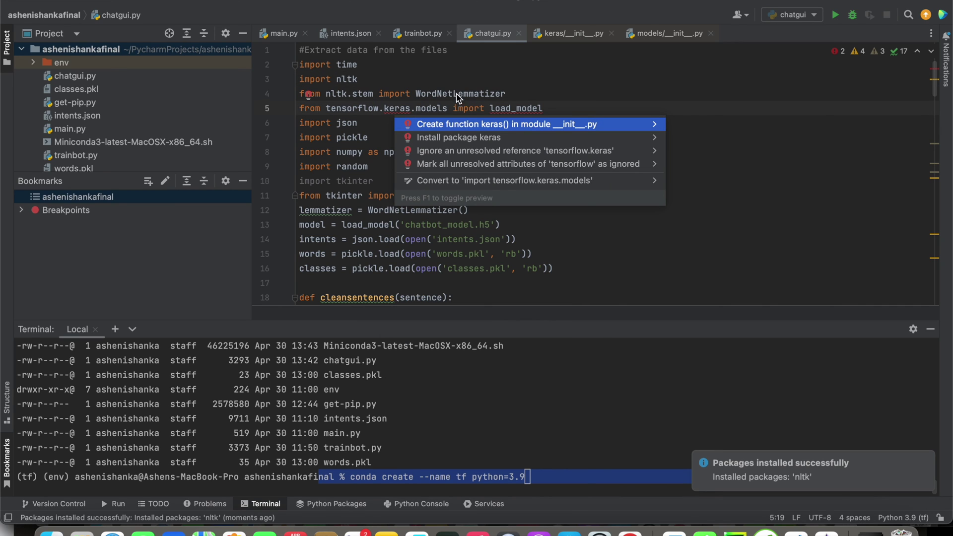
left_click(446, 138)
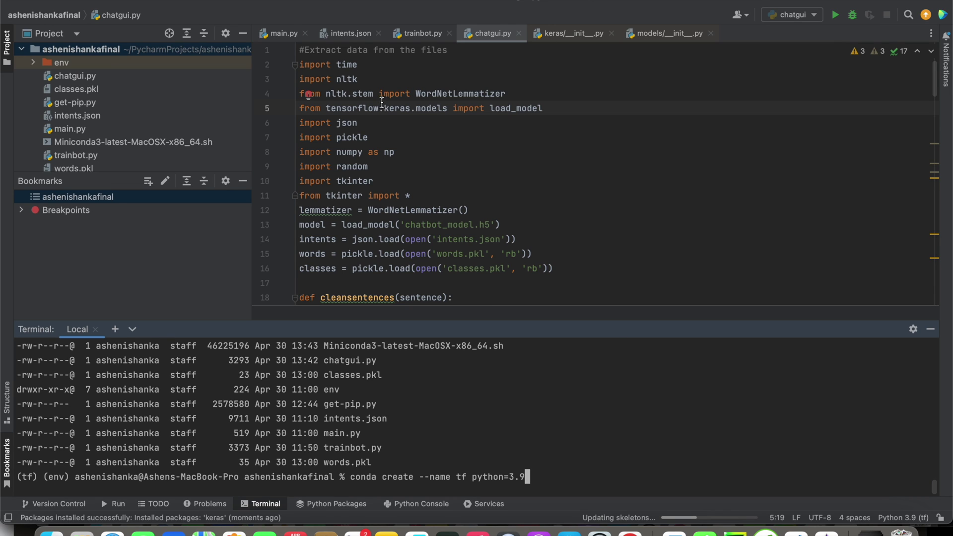
right_click(353, 107)
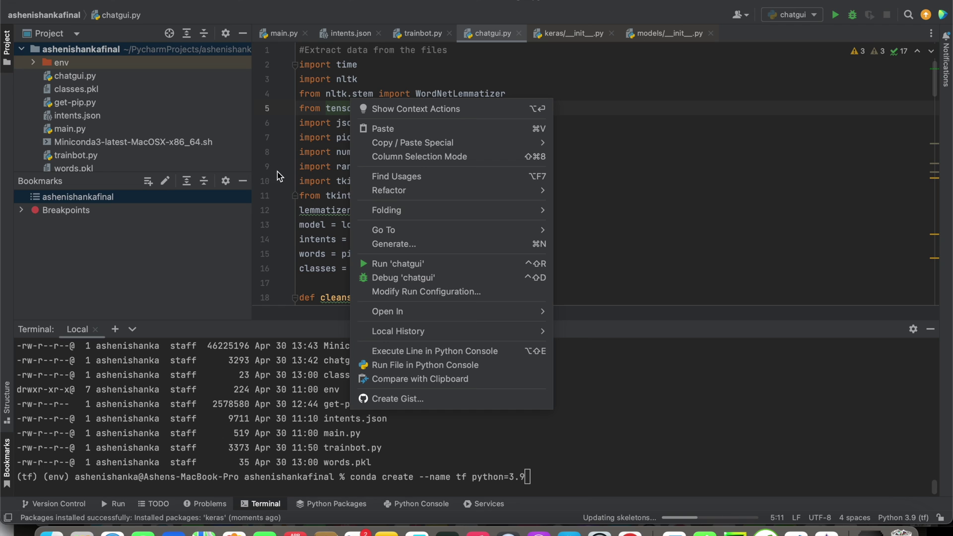
left_click(307, 162)
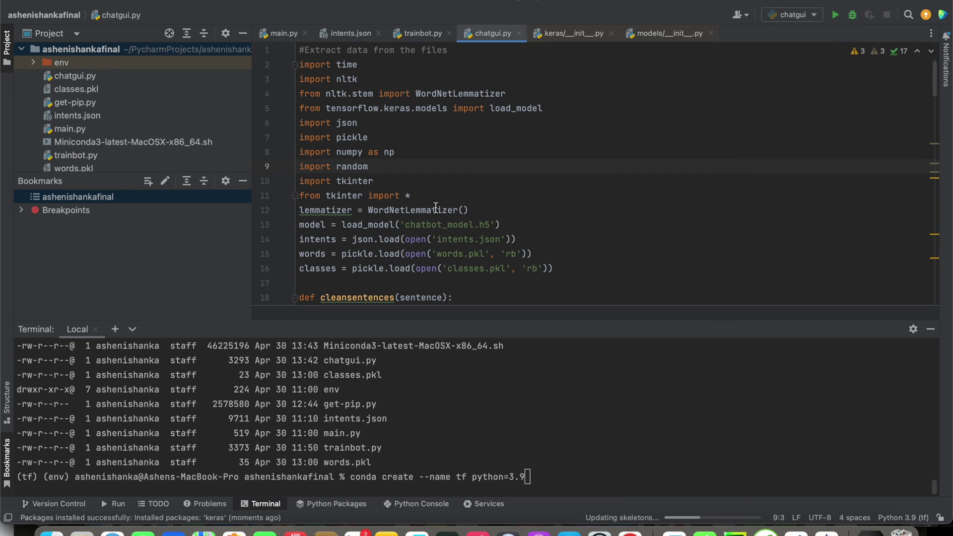